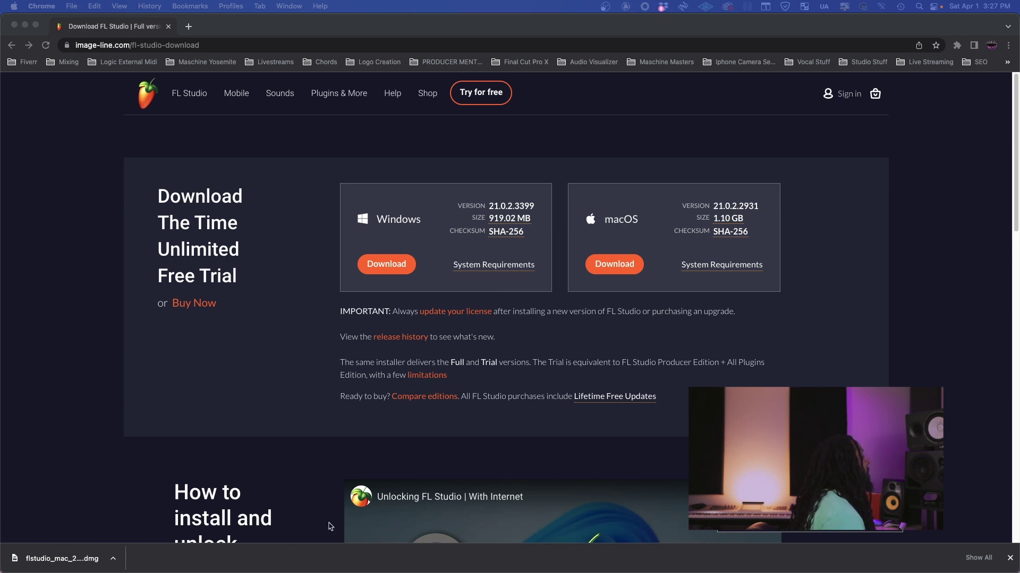
Minimize the Chrome window to reveal the Downloads folder with the FL Studio installer.
left_click(25, 25)
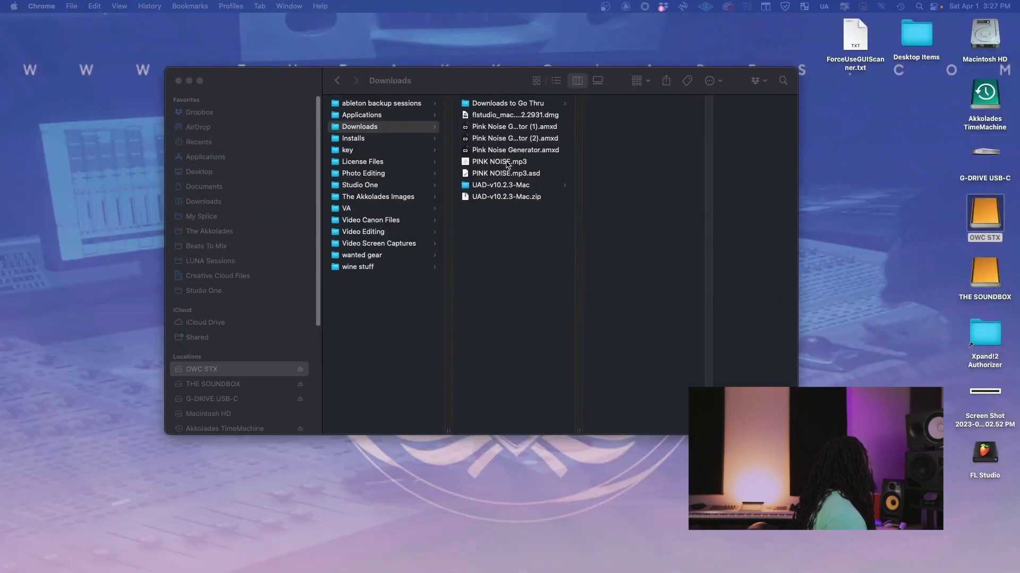
Mount flstudio_mac_21.0.2.2931.dmg, center its volume window, and launch Install FL Studio.pkg.
left_click(505, 119)
left_click(505, 119)
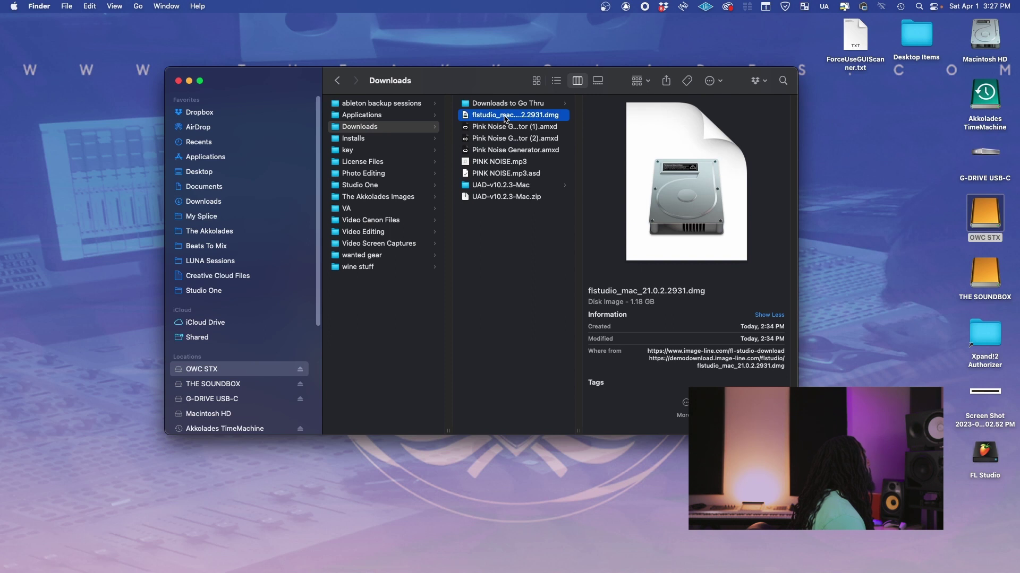
key("Return")
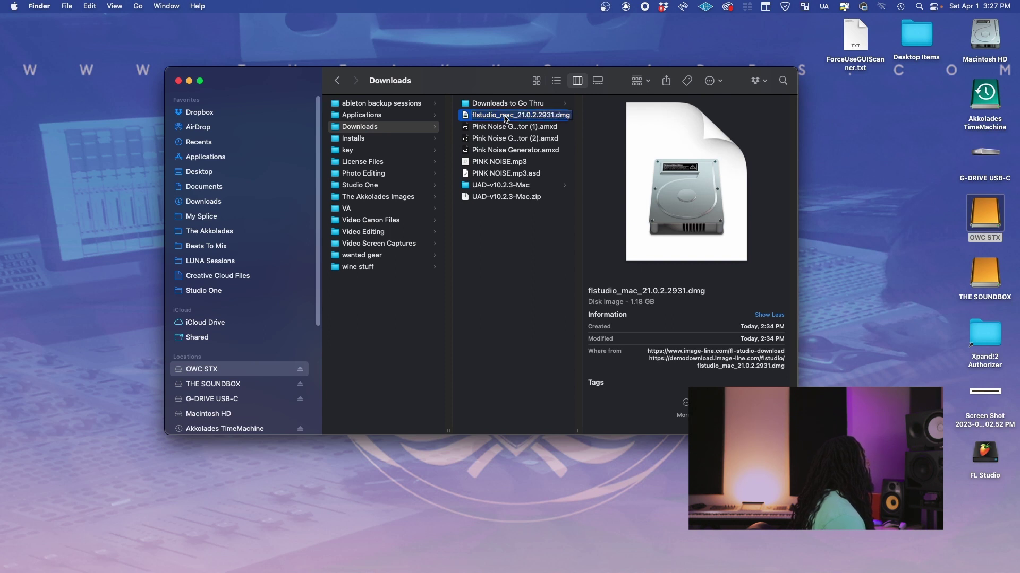
double_click(505, 119)
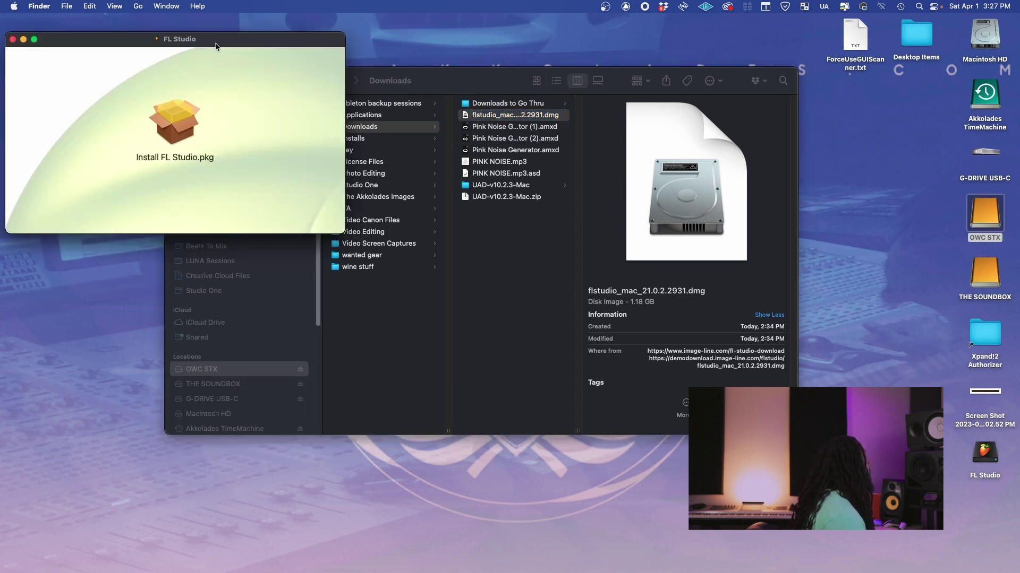
left_click_drag(216, 46, 477, 112)
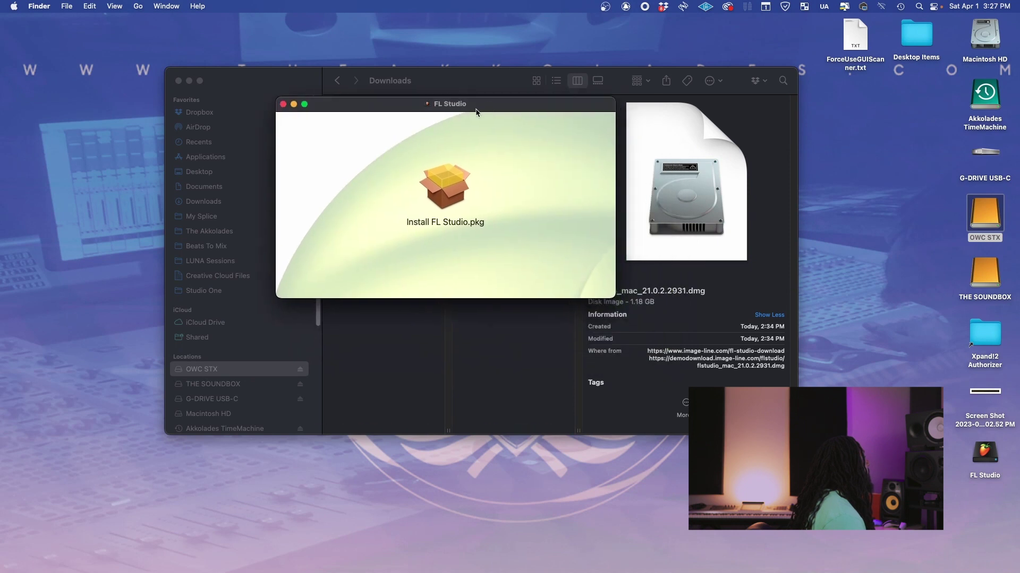
double_click(442, 192)
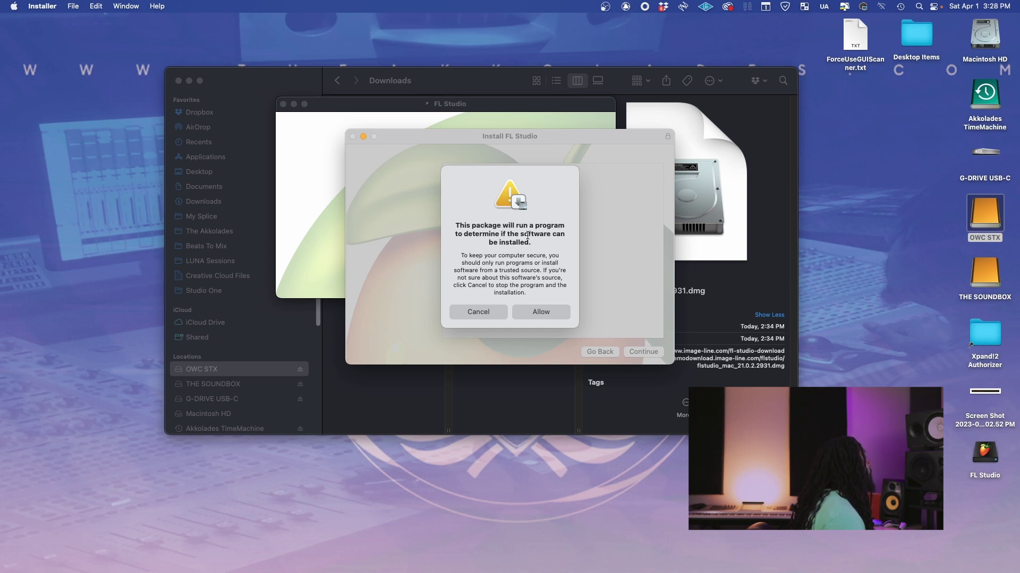
Allow the check, continue past introduction and OS check, accept the license, install on Macintosh HD.
left_click(541, 312)
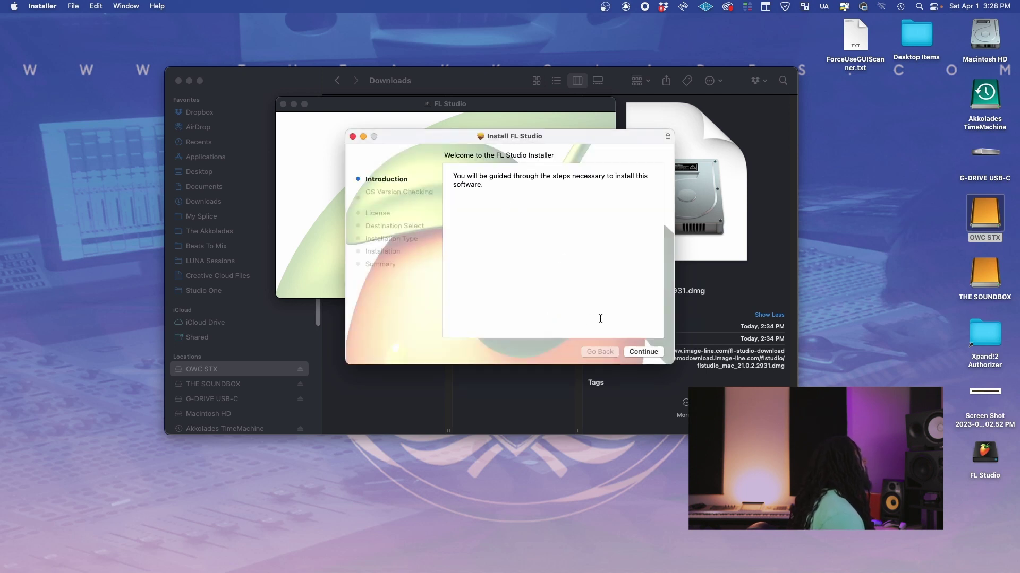
left_click(643, 351)
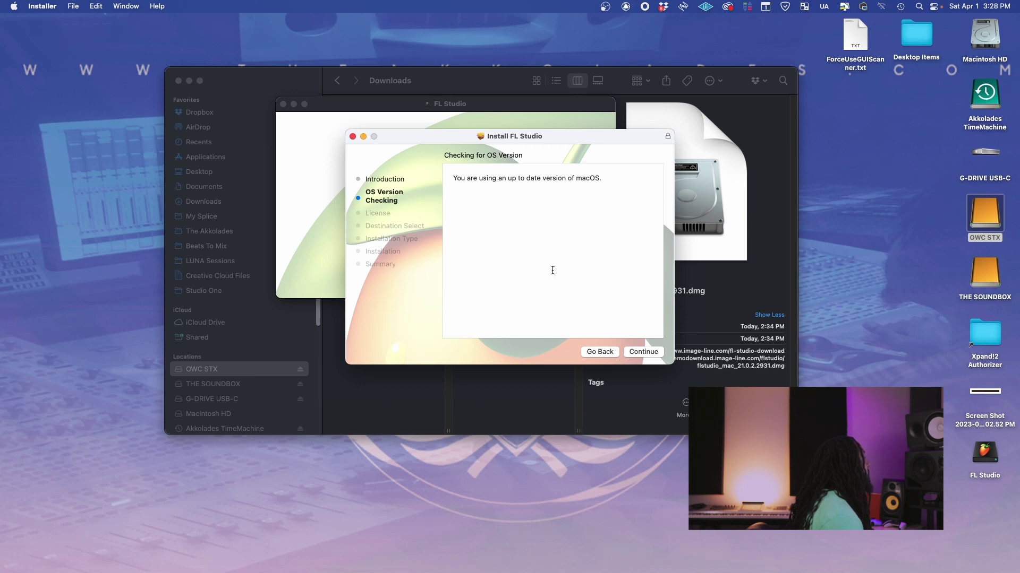
left_click(649, 351)
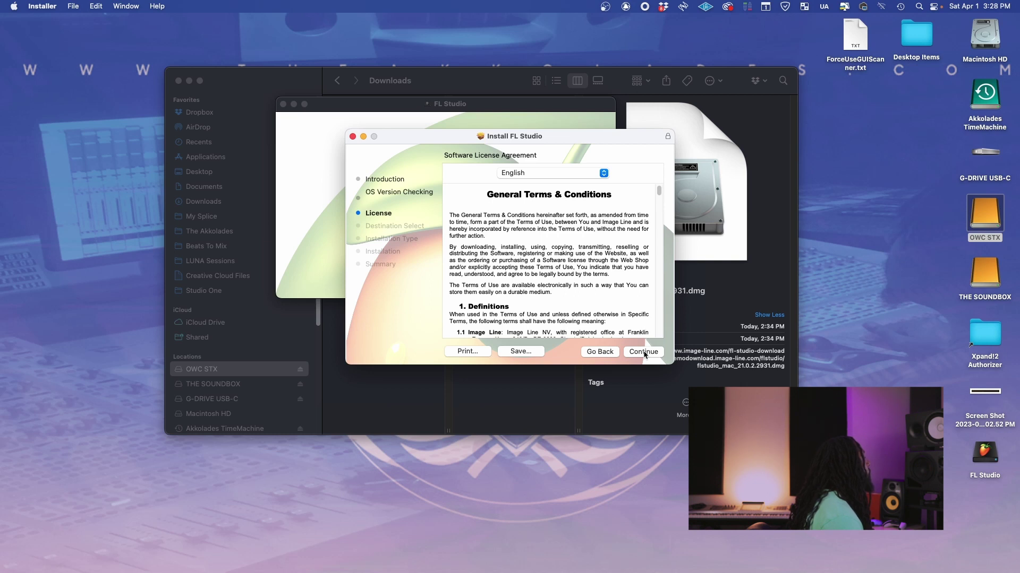
left_click(643, 352)
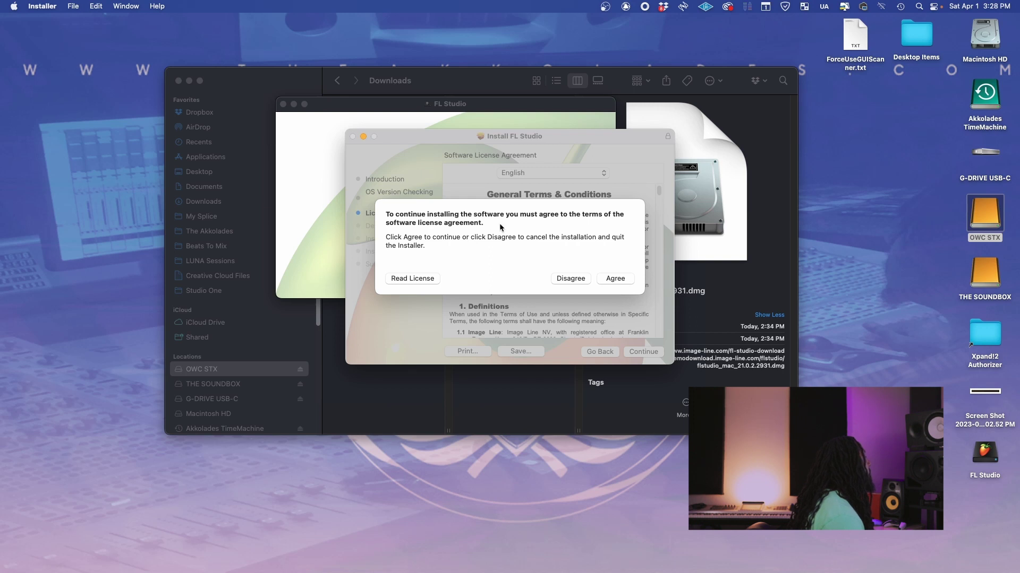
left_click(615, 278)
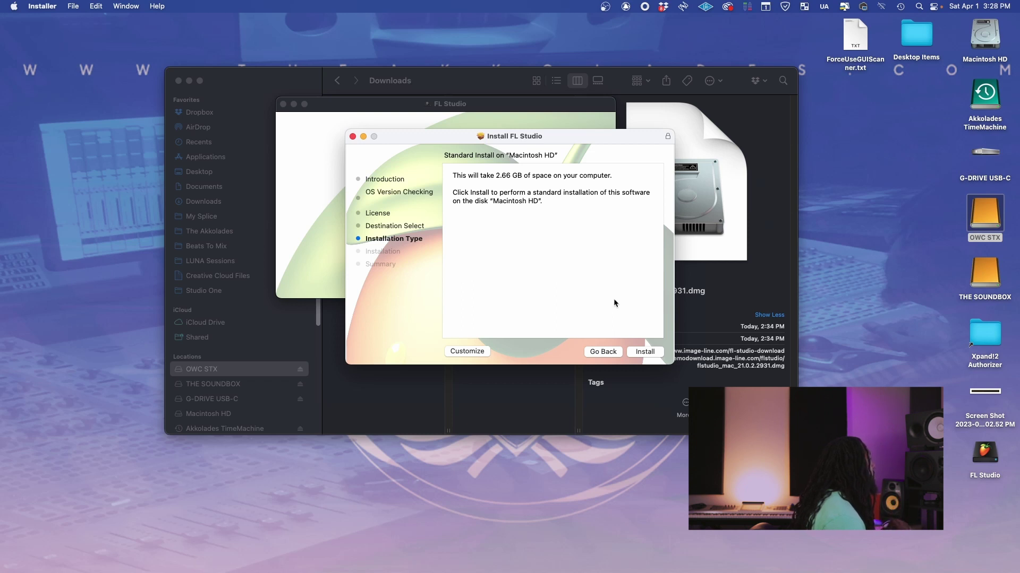
left_click(648, 352)
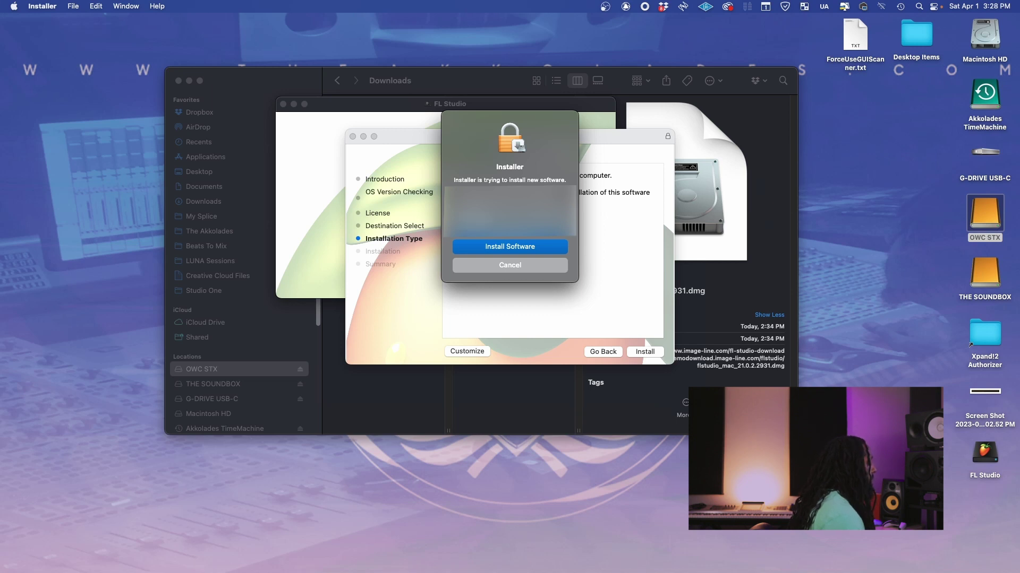
Authorize the FL Studio installation with the admin password.
key("Return")
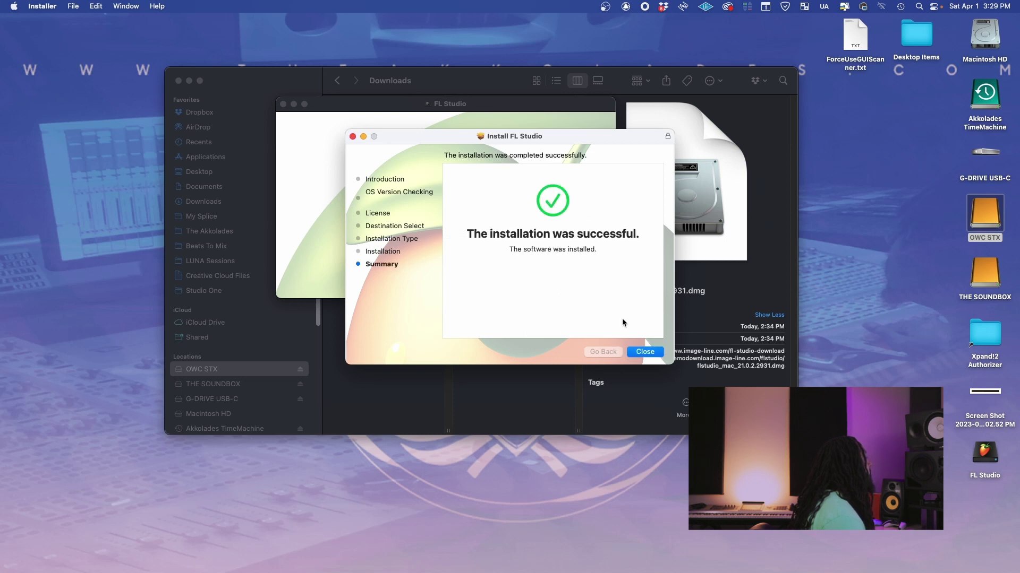
Close the finished installer, the FL Studio disk image window and the Downloads window.
left_click(643, 352)
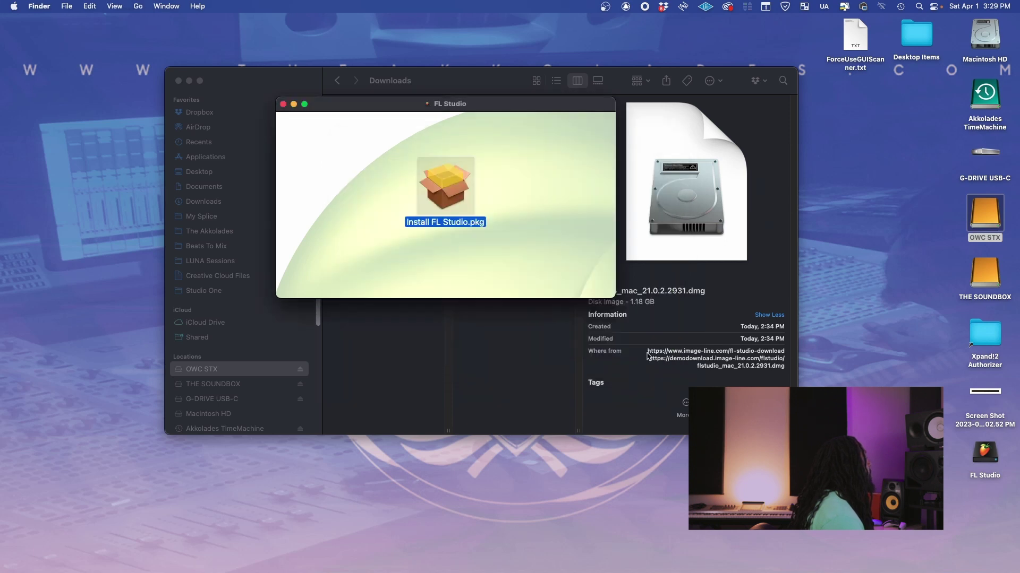
left_click(283, 104)
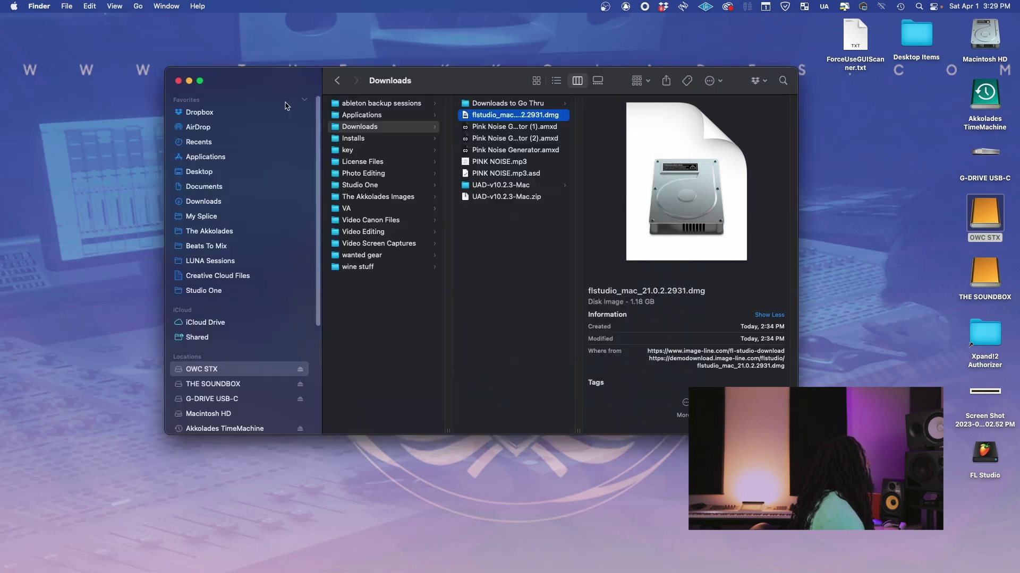
left_click(179, 81)
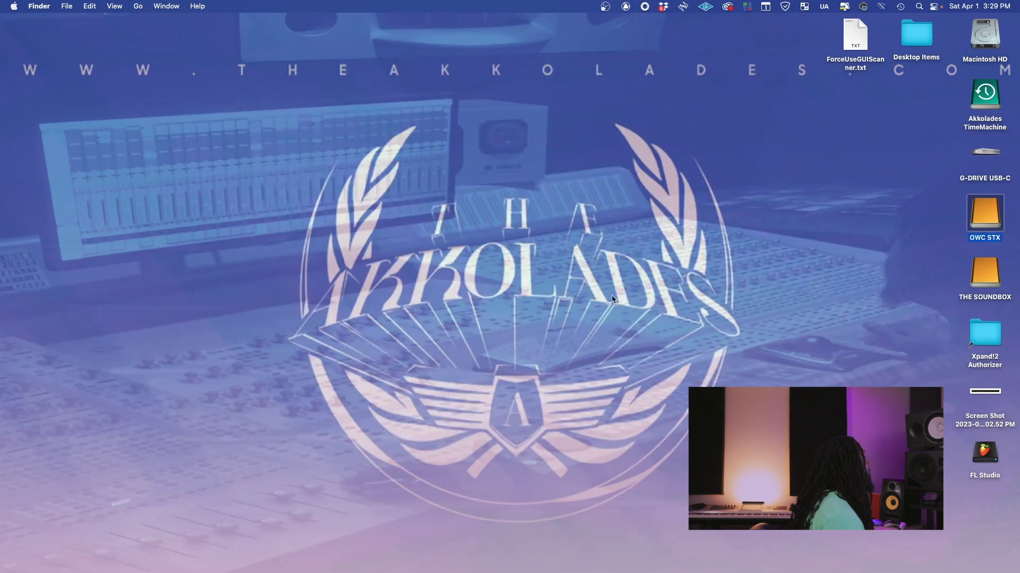
Move the old FL Studio desktop shortcut to the Trash.
left_click(552, 356)
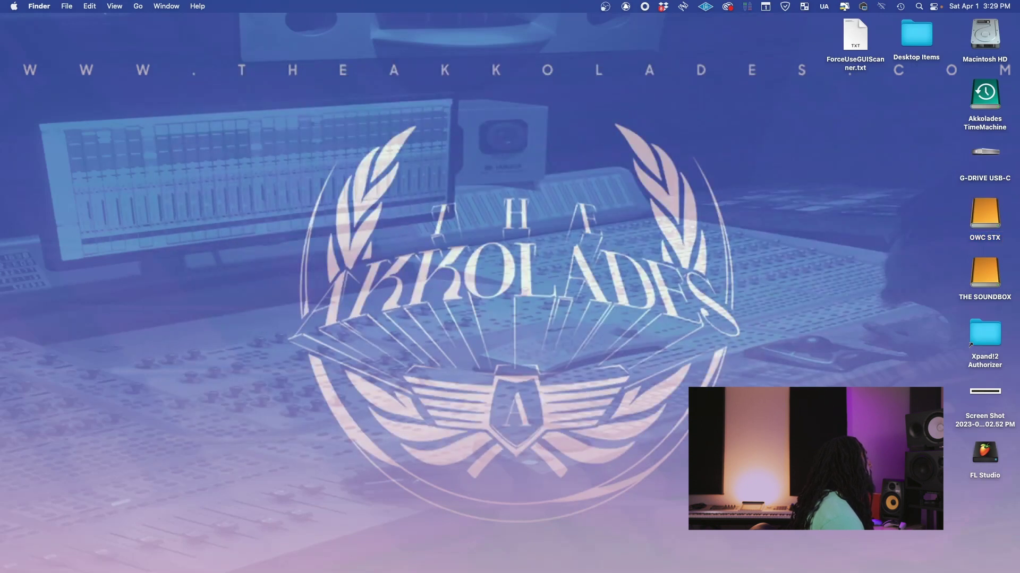
left_click(990, 474)
right_click(990, 473)
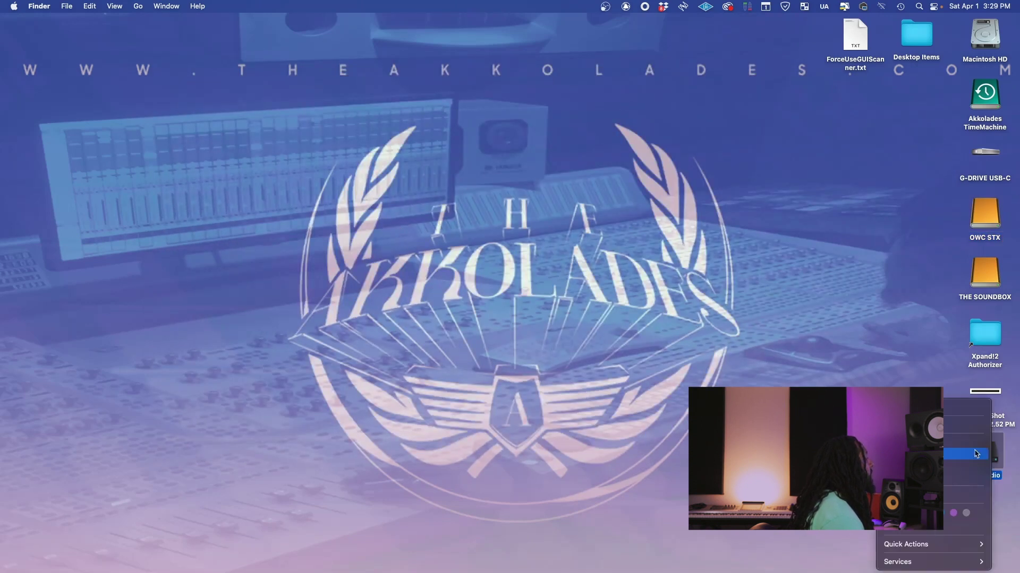
left_click(950, 427)
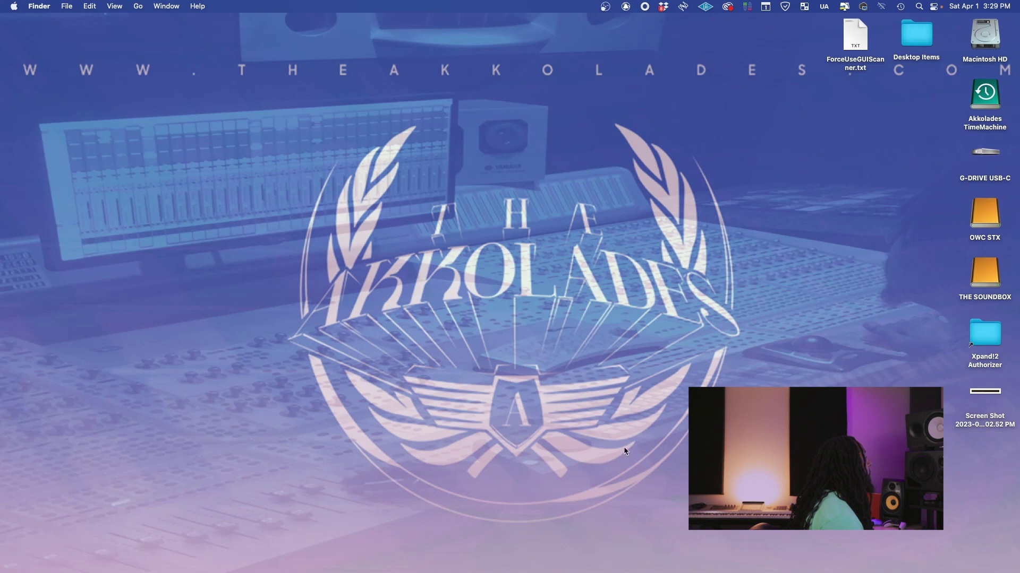
Remove the old FL Studio entry from the Dock.
mouse_move(577, 572)
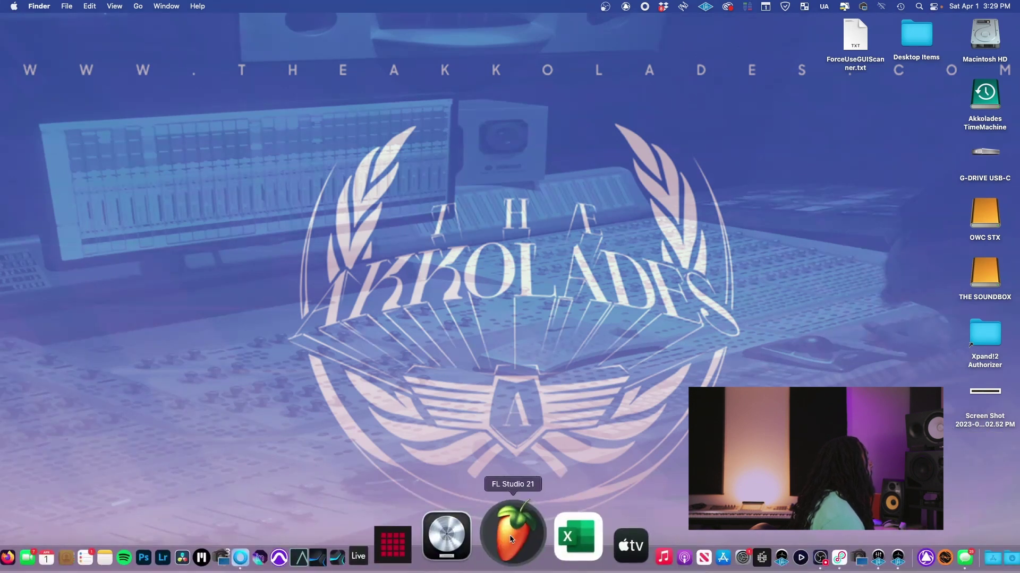
right_click(510, 540)
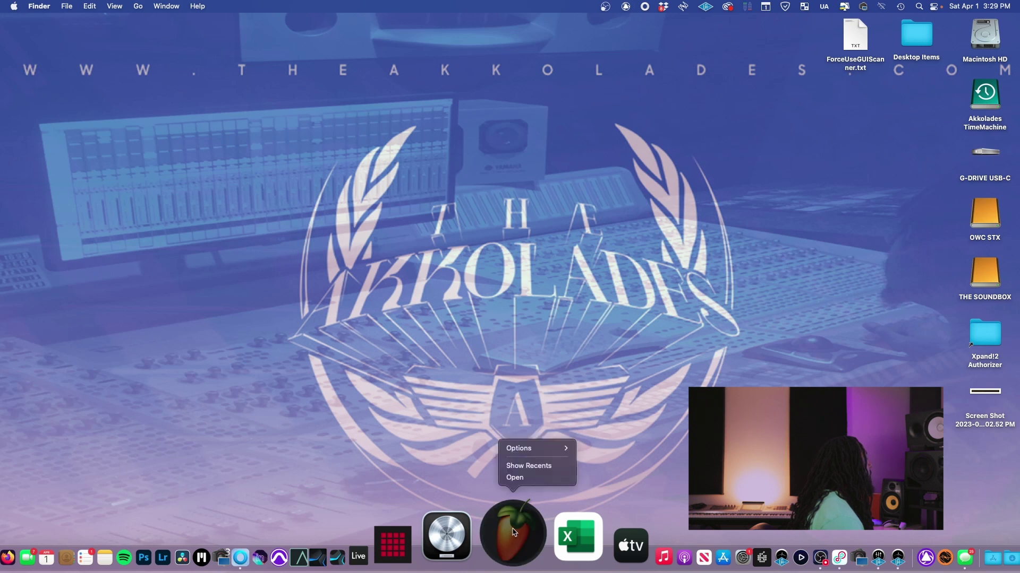
left_click(592, 480)
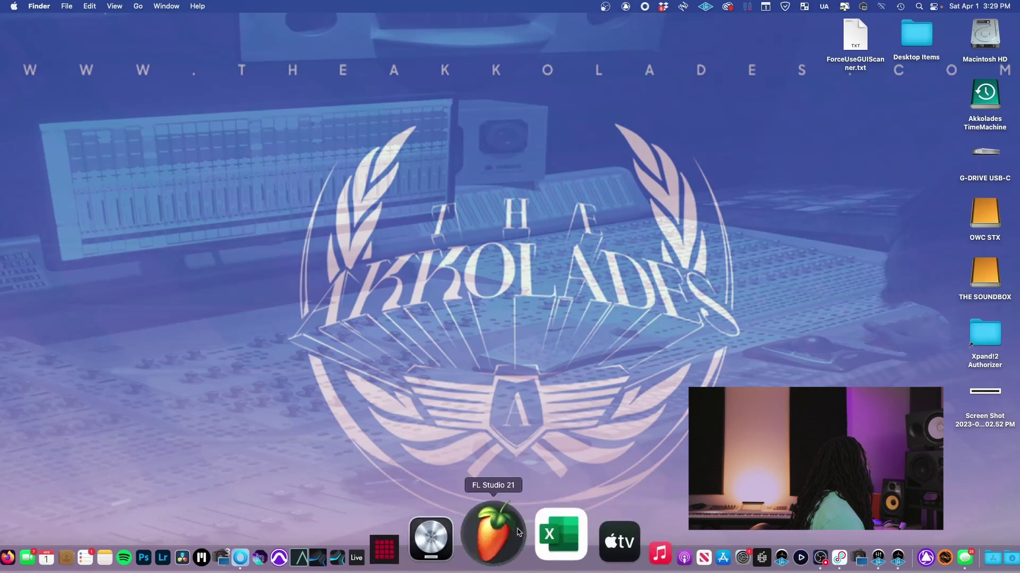
right_click(494, 534)
left_click(542, 480)
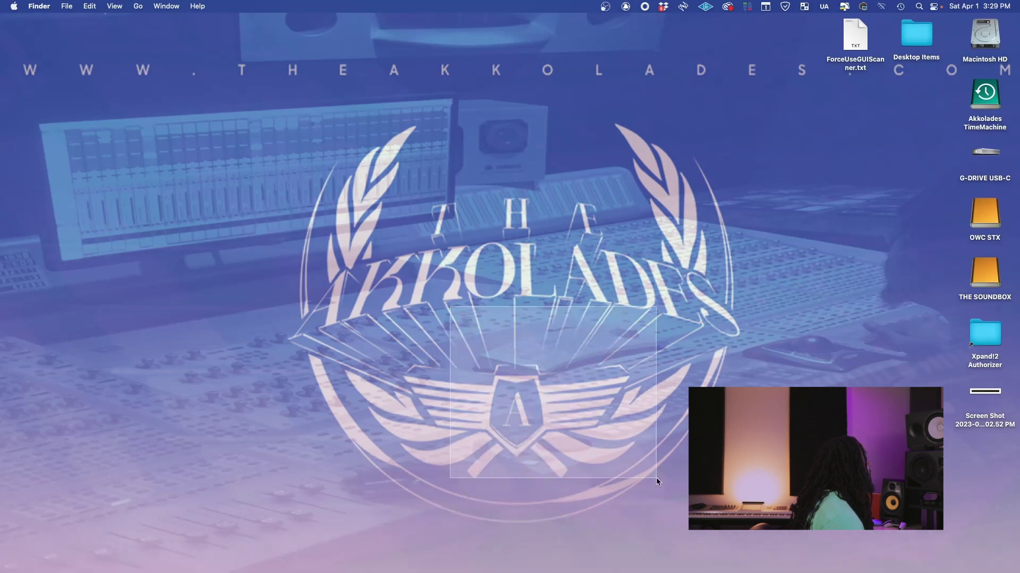
mouse_move(537, 571)
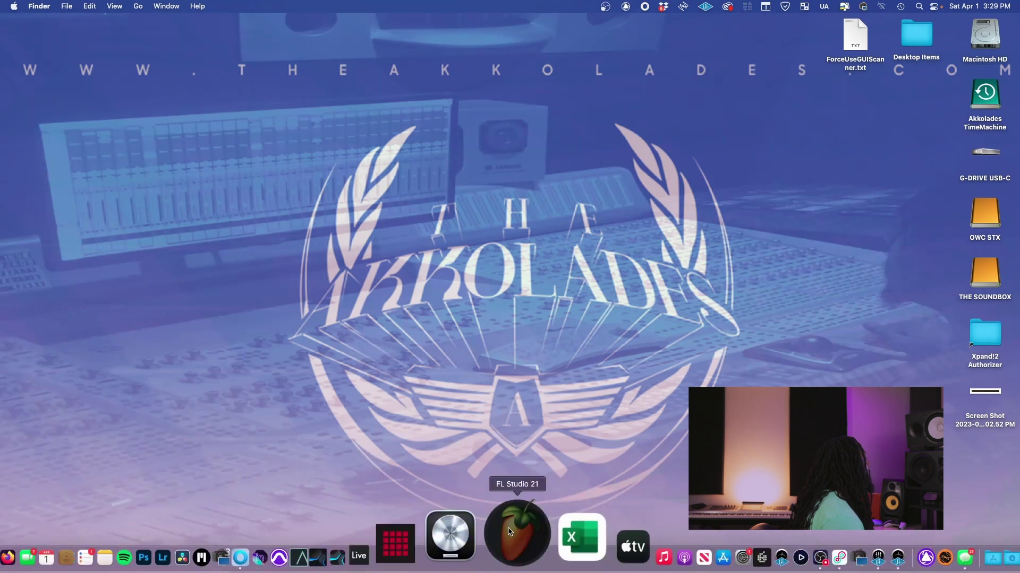
left_click_drag(903, 555, 993, 547)
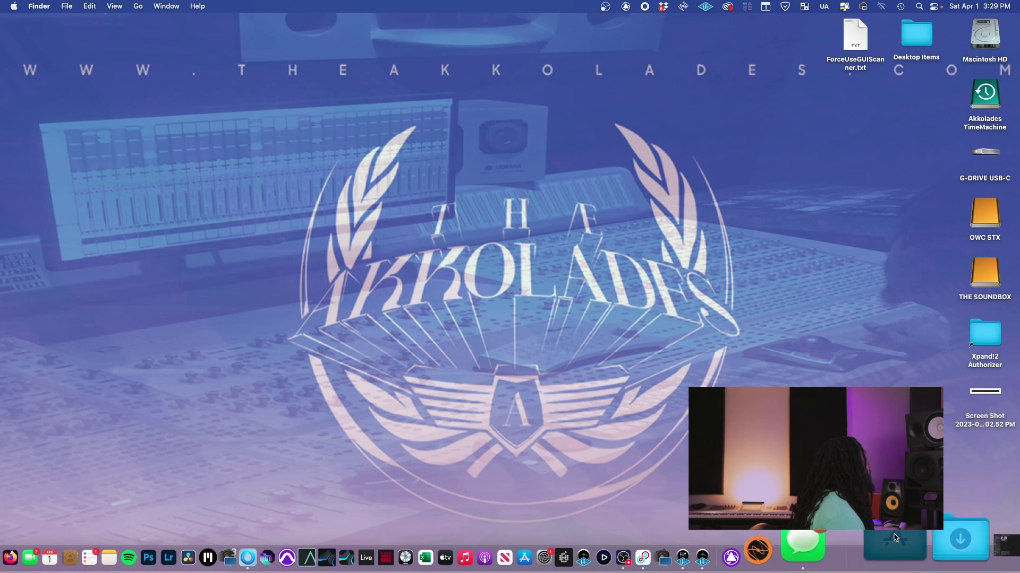
Launch FL Studio 21 from the Applications list.
left_click(943, 549)
scroll(658, 331, "down", 3)
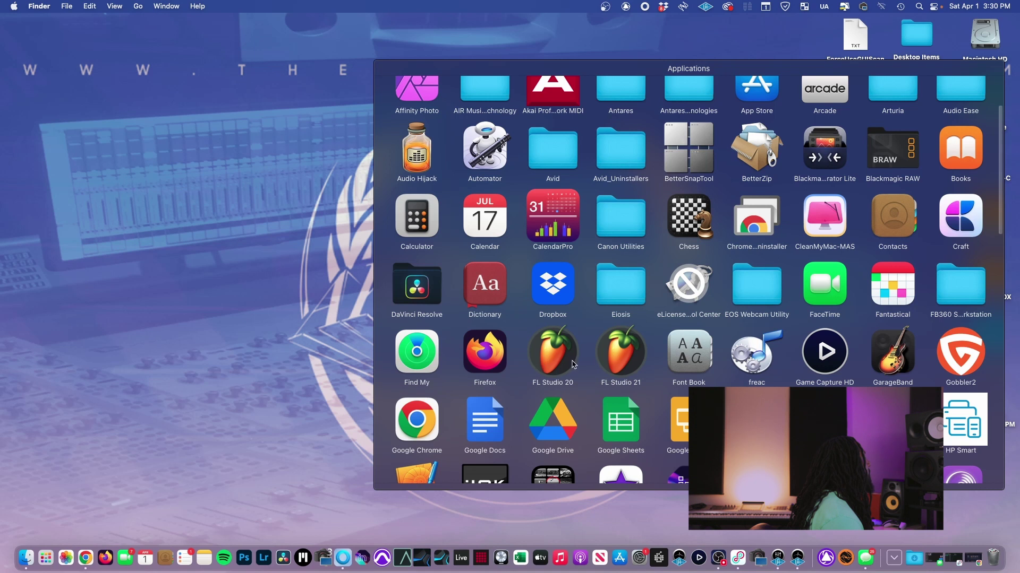
left_click(630, 364)
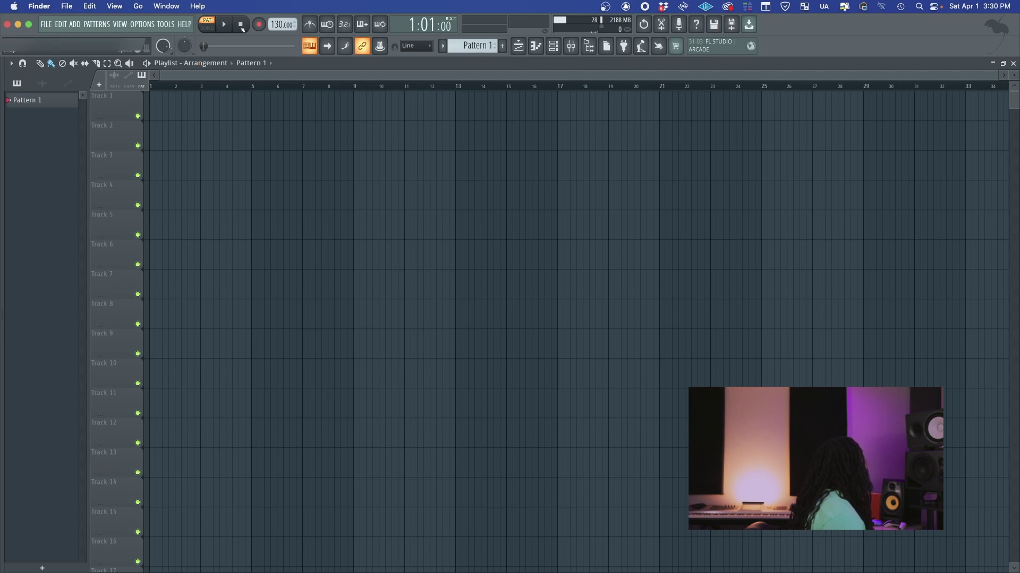
Check HELP > Unlock FL Studio shows unlocked and registered, then continue to the playlist.
left_click(183, 24)
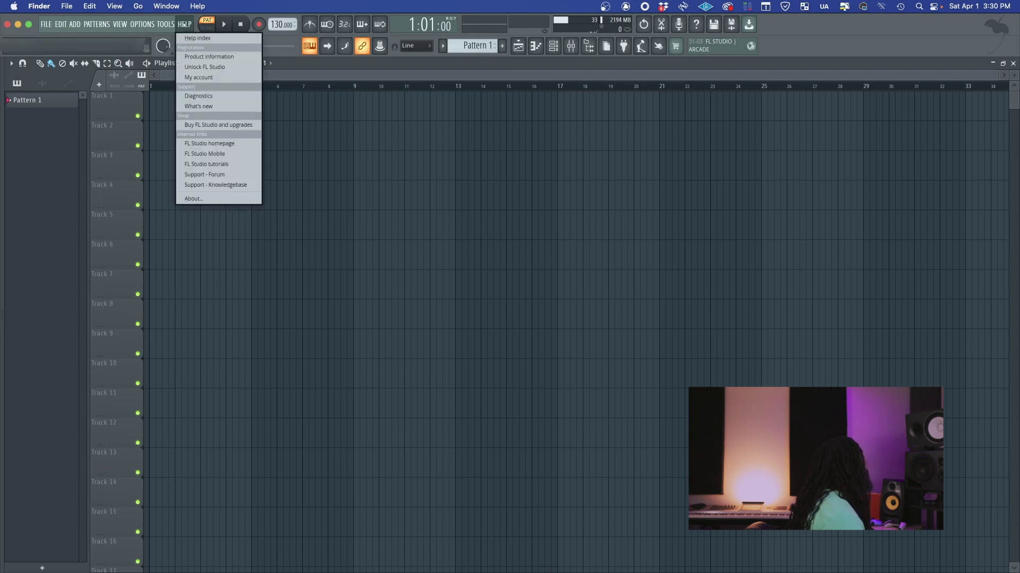
left_click(204, 67)
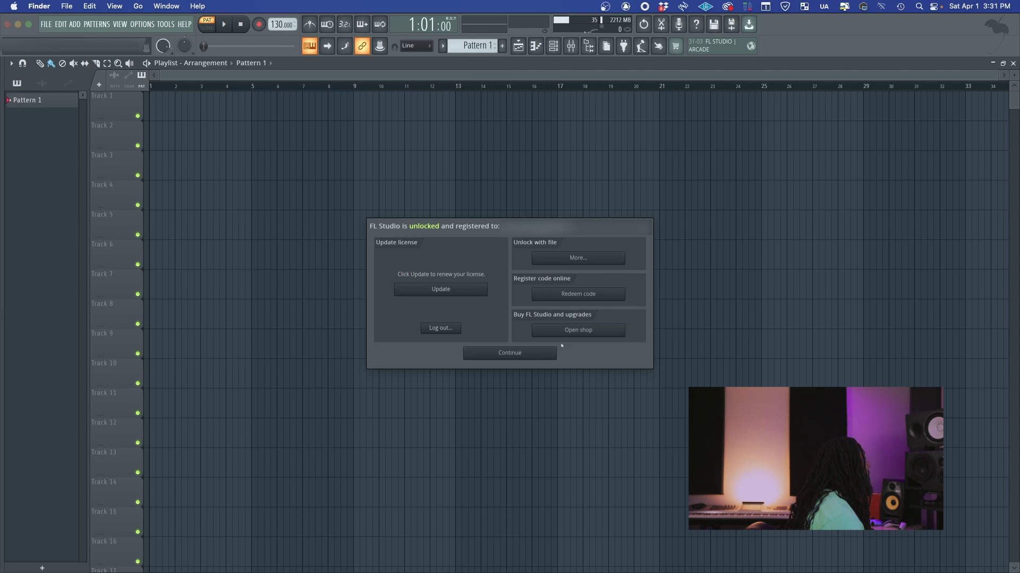
left_click(517, 353)
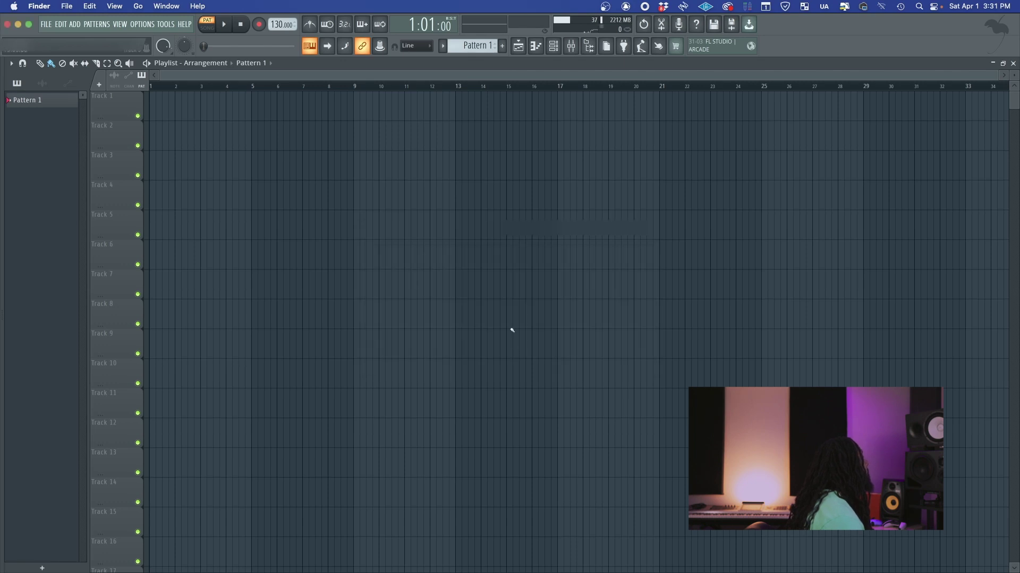